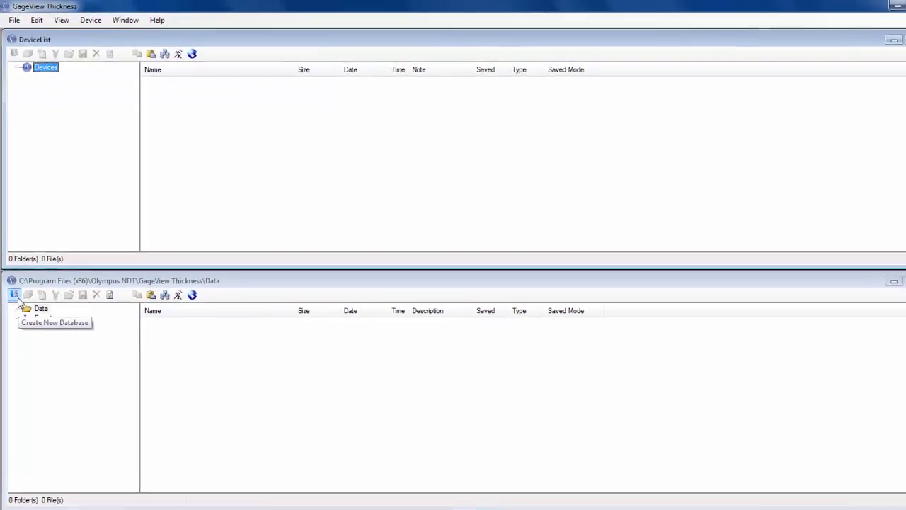
Create a 38DL PLUS database named EXAMPLE, stored as EXAMPLE.38P in the Data folder.
click(13, 281)
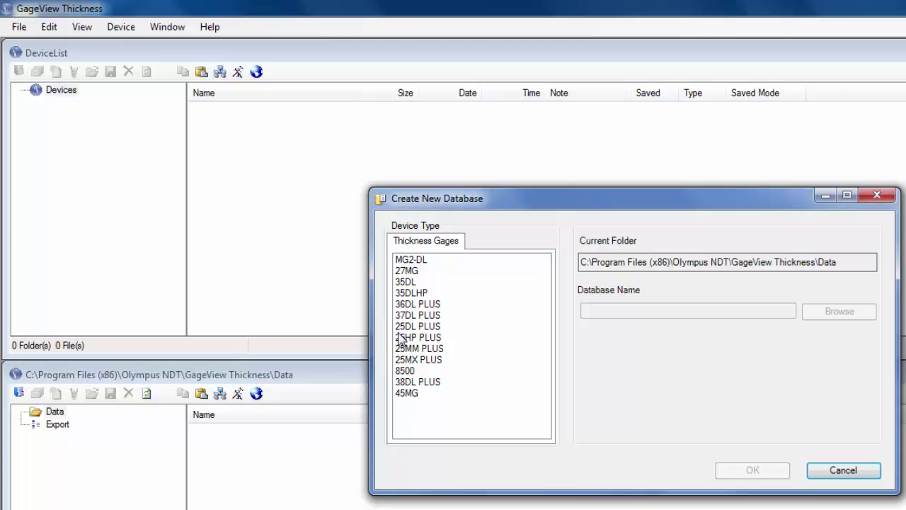
click(419, 382)
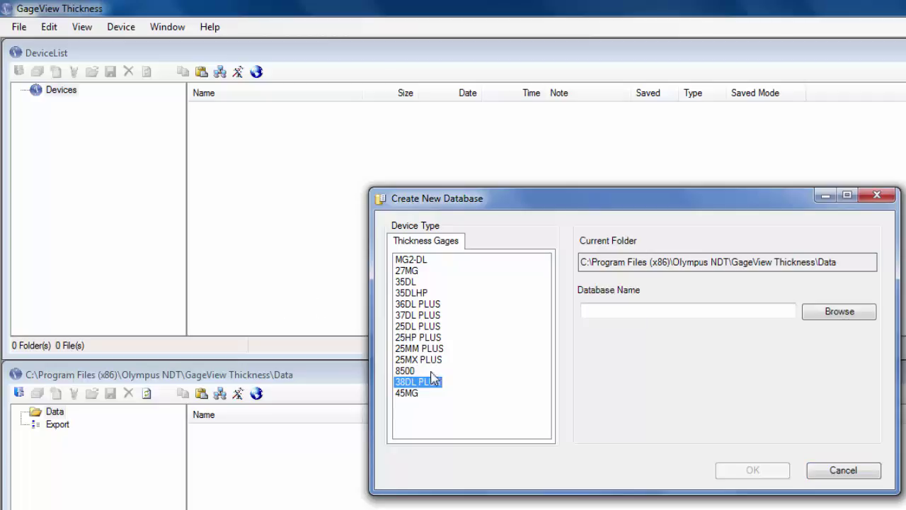
click(631, 309)
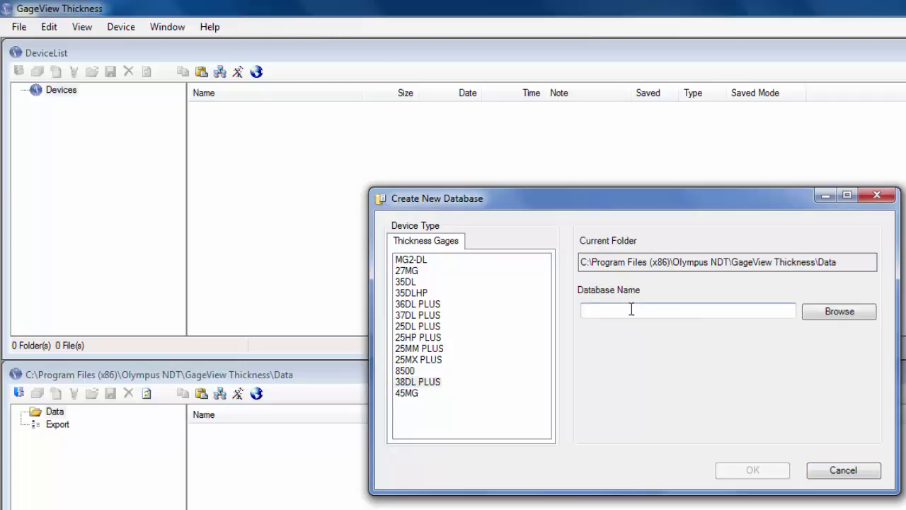
text(4)
key(BackSpace)
text(EXAMPLE)
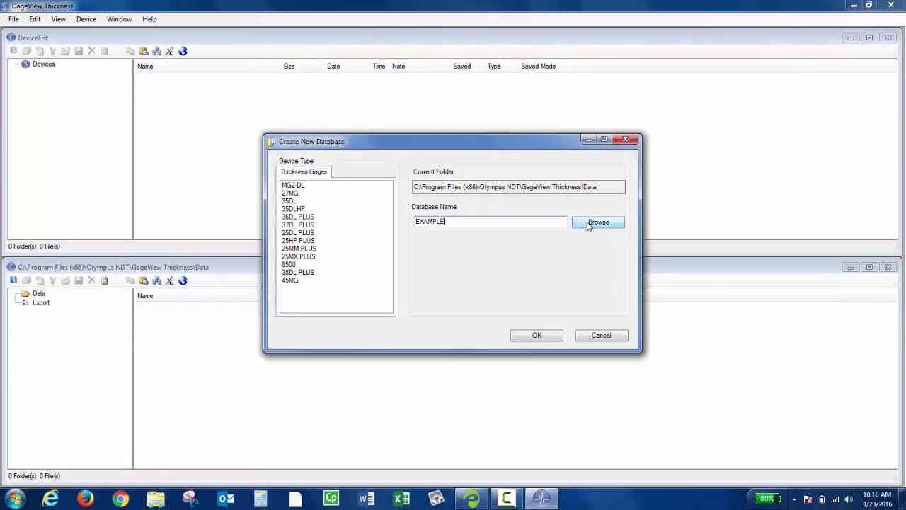
click(589, 224)
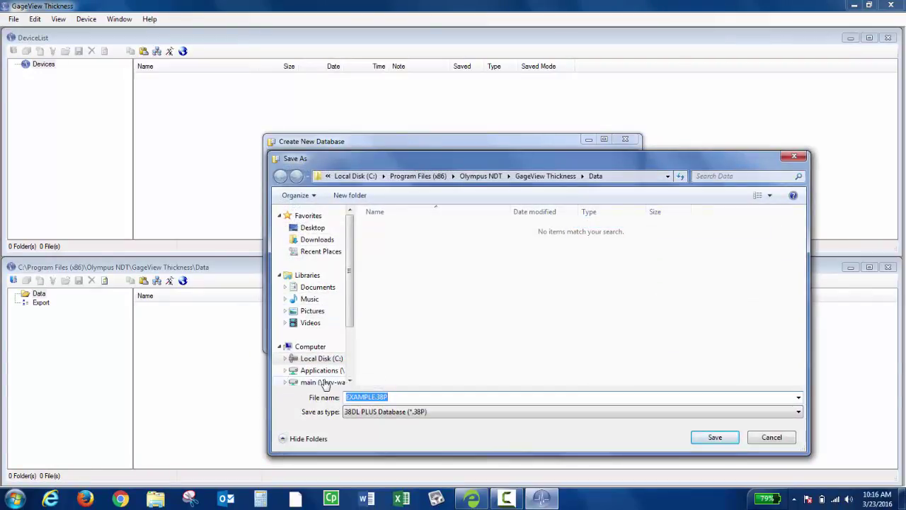
click(766, 437)
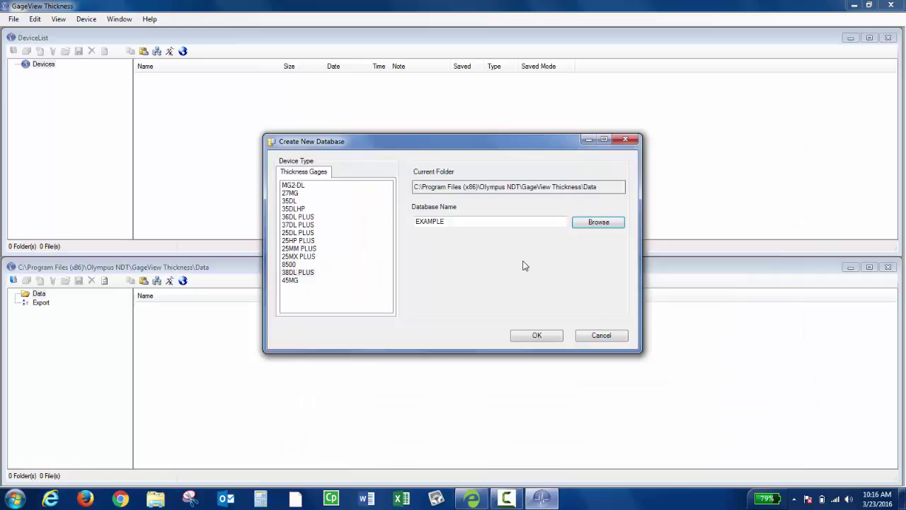
click(546, 339)
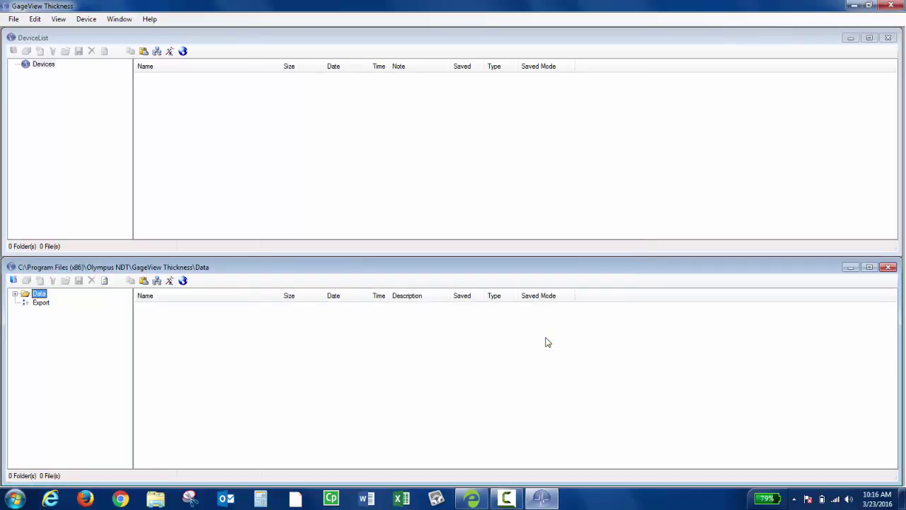
Expand the Data folder and open EXAMPLE.38P to show its setup and note lists.
click(15, 294)
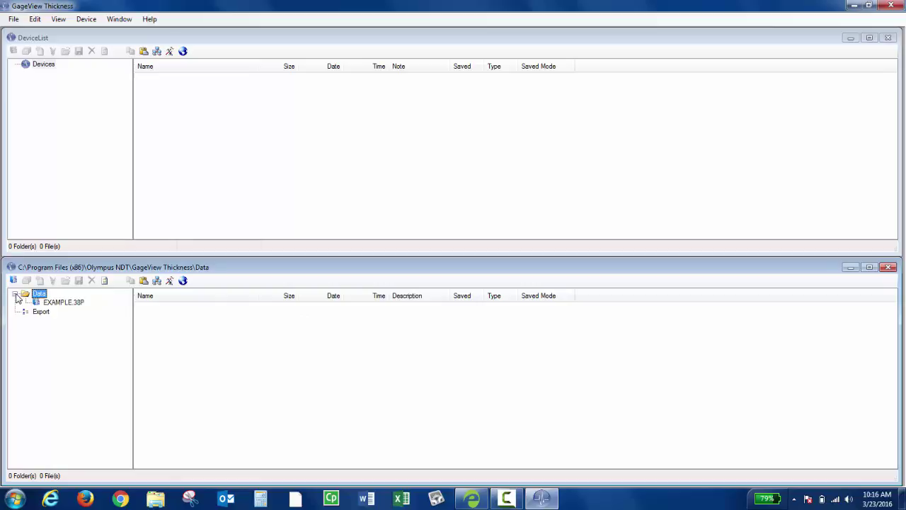
double_click(58, 306)
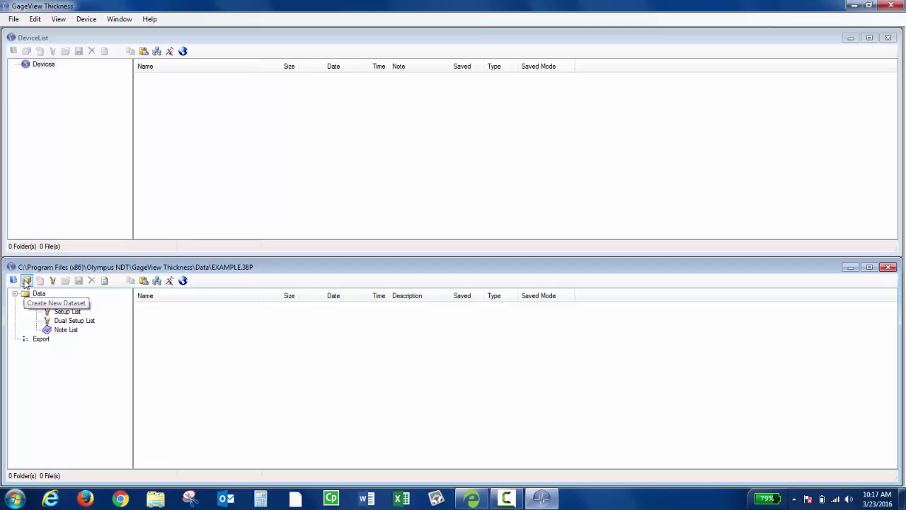
Start a new dataset named TEST and list the Dataset Type choices.
click(26, 282)
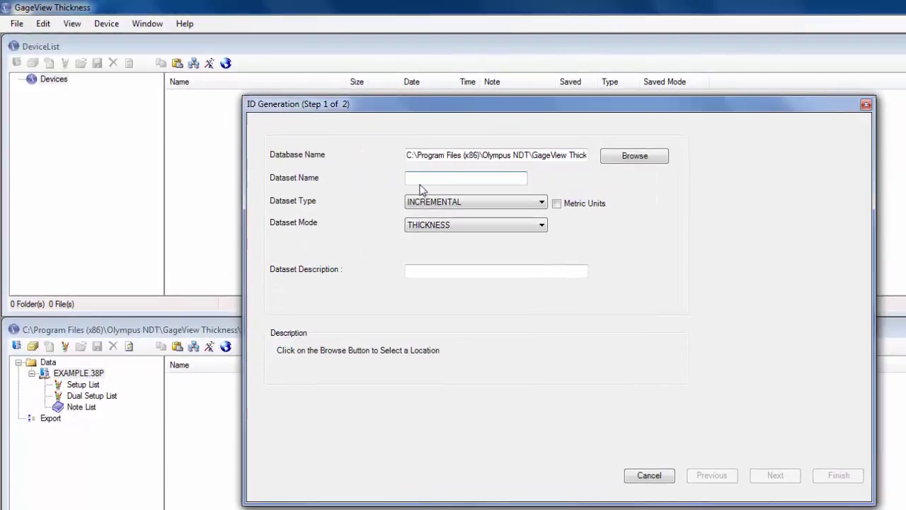
click(429, 177)
text(TEST)
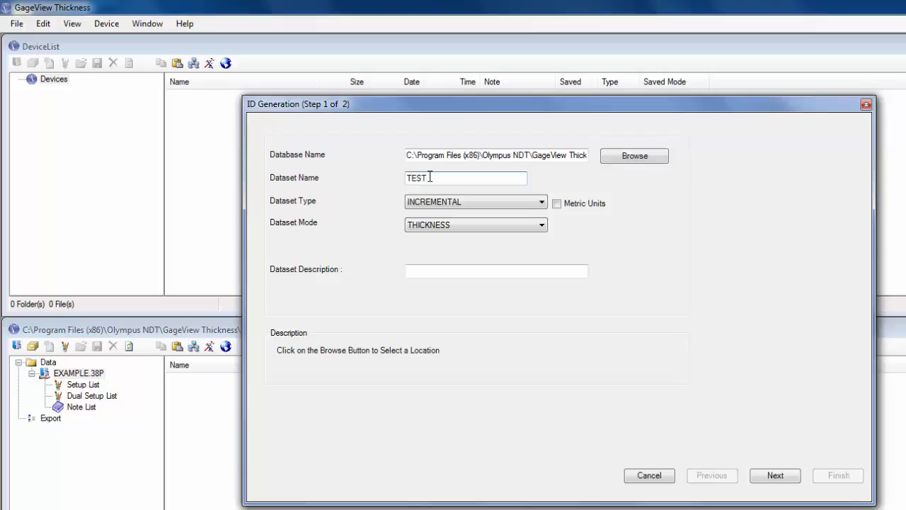
click(459, 203)
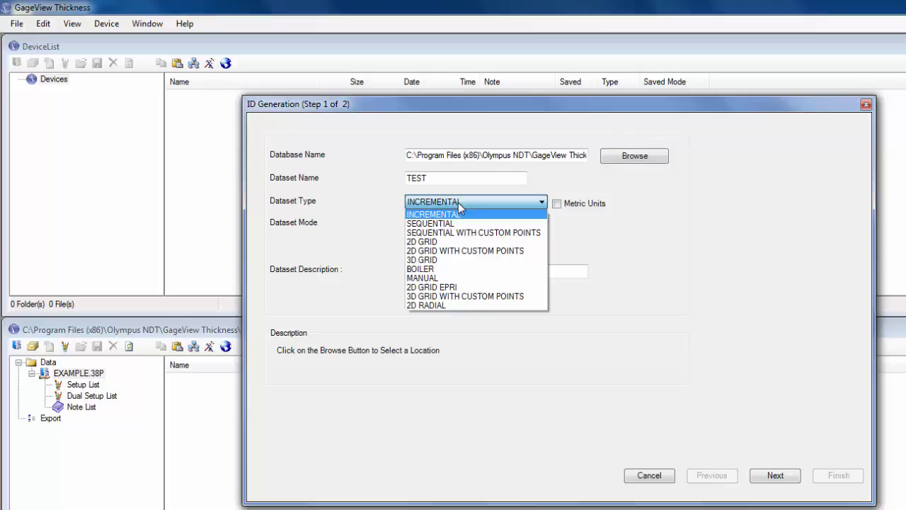
Set TEST's Dataset Type to 2D GRID and keep Dataset Mode as THICKNESS.
click(432, 244)
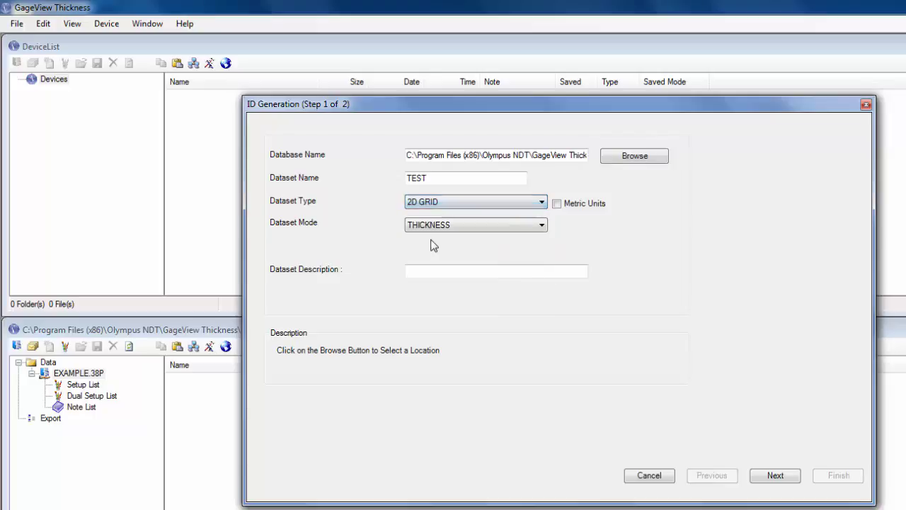
click(536, 226)
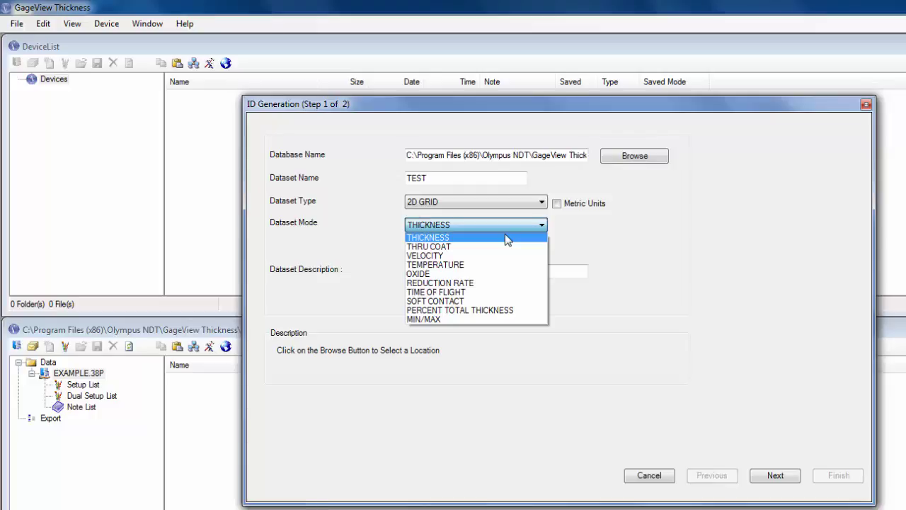
click(505, 237)
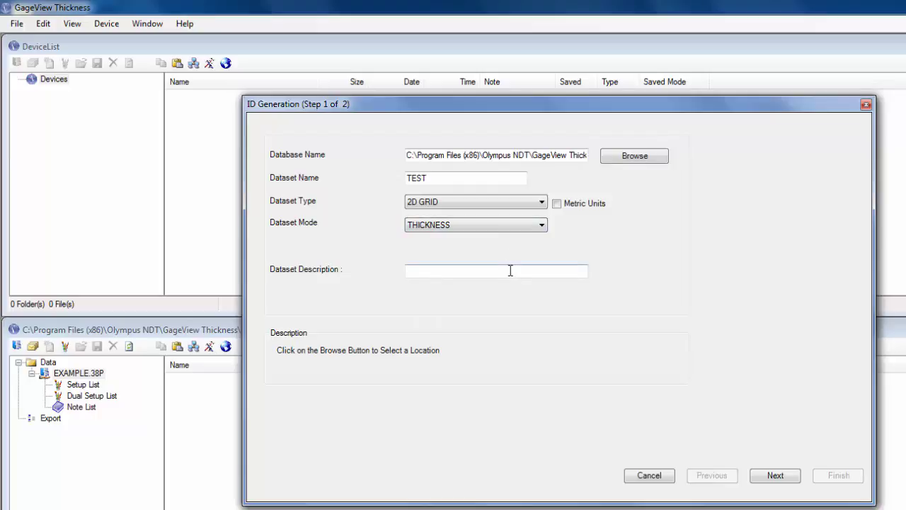
Generate grid IDs for columns 01 to 05 and rows A to D.
click(774, 476)
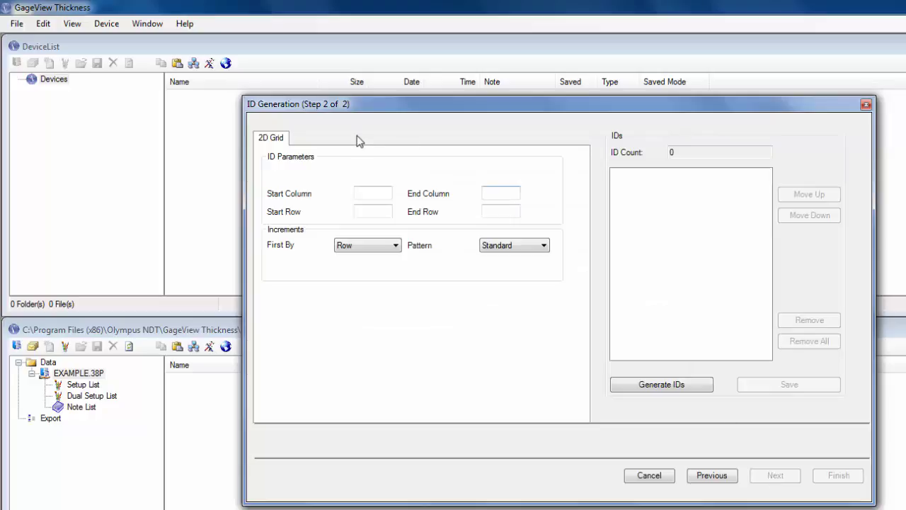
click(364, 192)
text(01)
key(Tab)
text(05)
key(Tab)
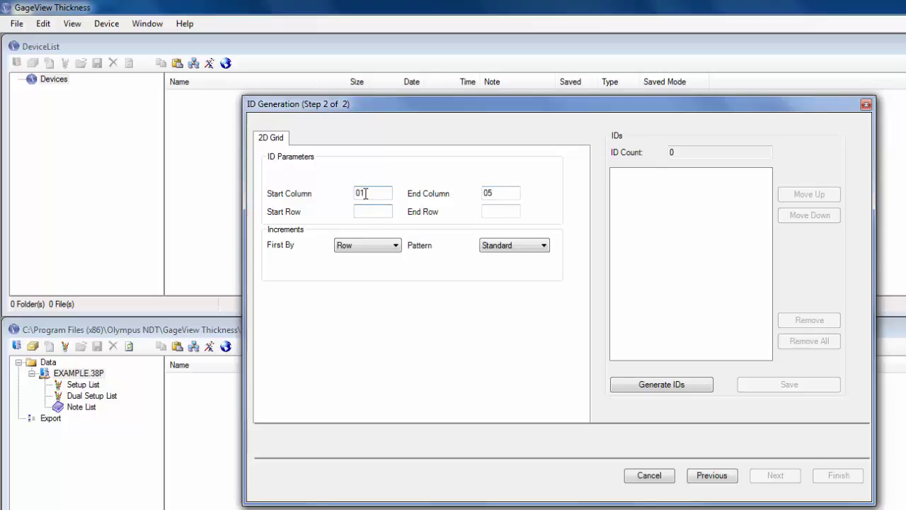
text(A)
key(Tab)
text(D)
click(666, 390)
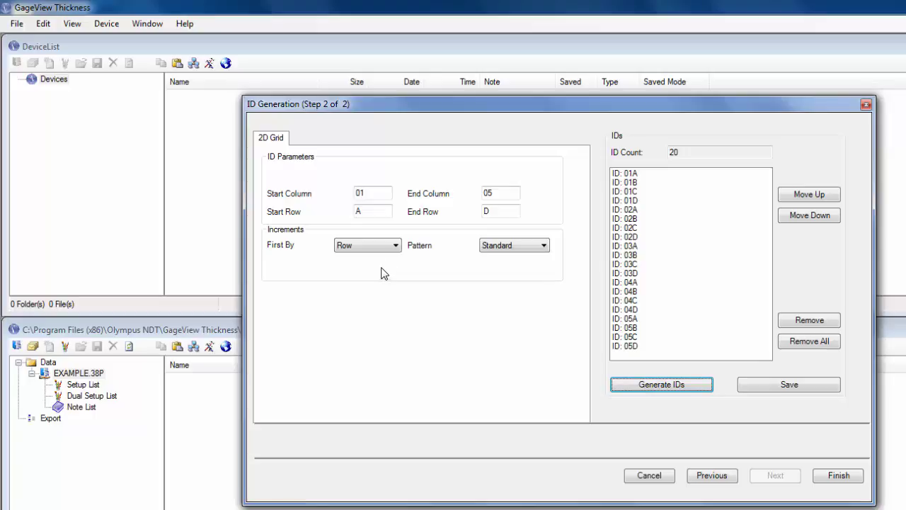
Try column-first ID ordering, then regenerate the IDs in row-first order, 01A to 05D.
click(395, 245)
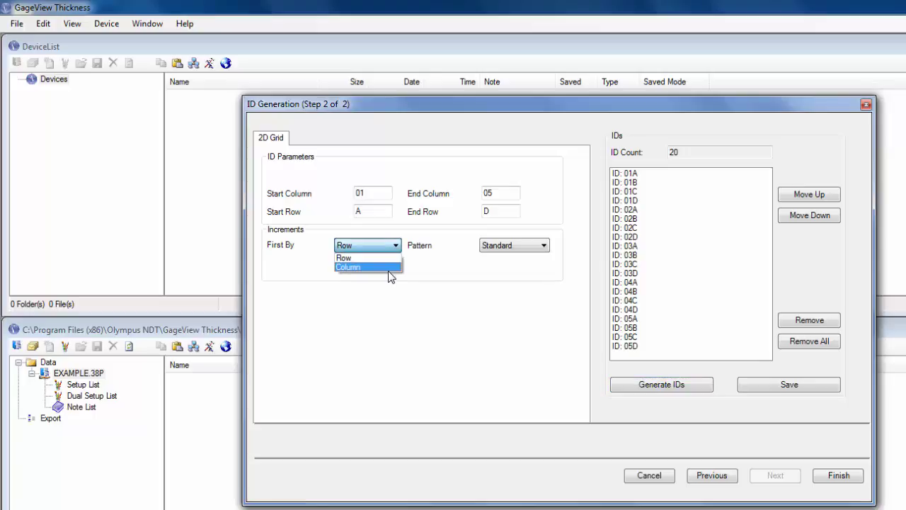
click(389, 269)
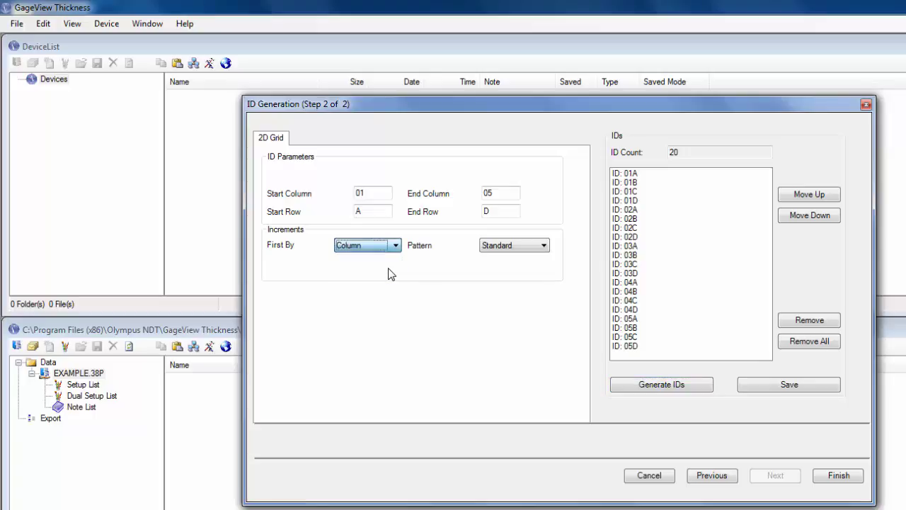
click(681, 388)
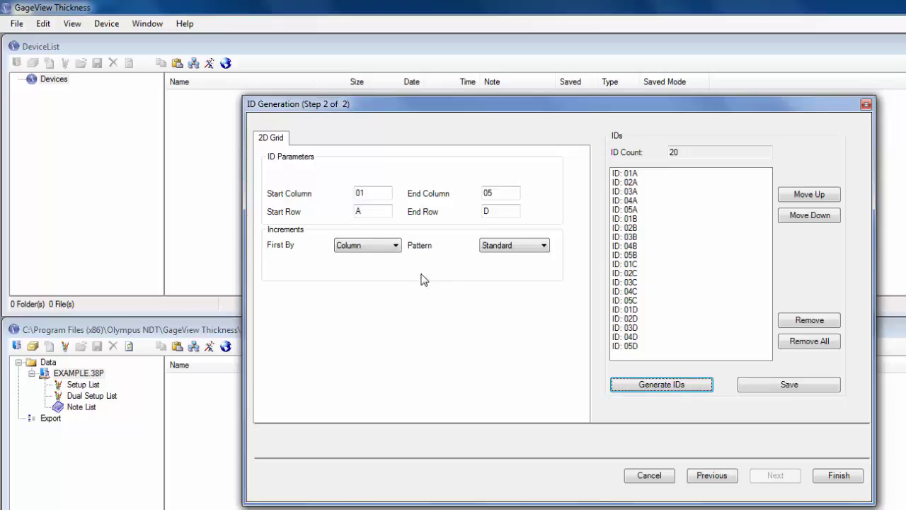
click(395, 246)
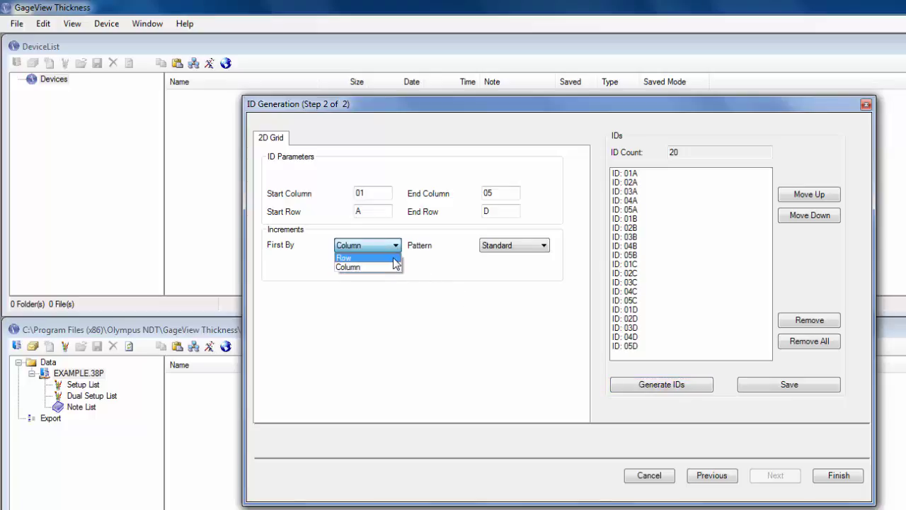
click(390, 256)
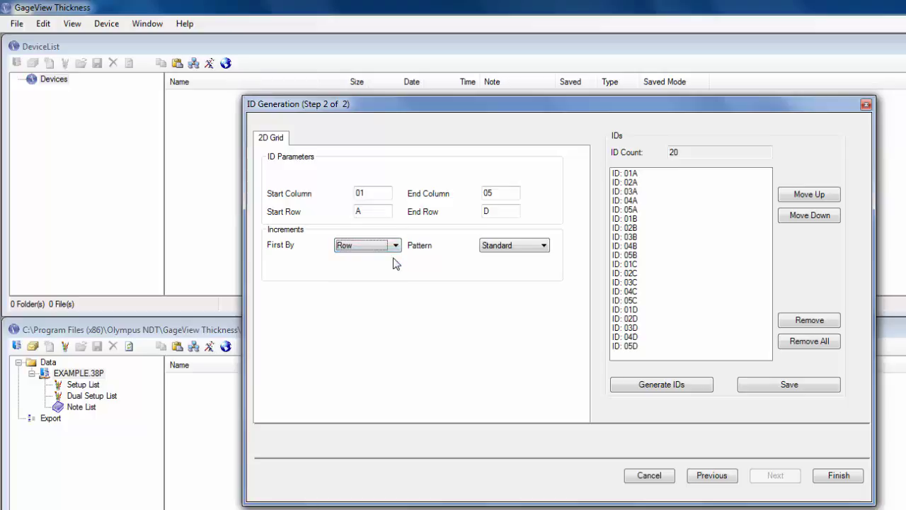
click(663, 384)
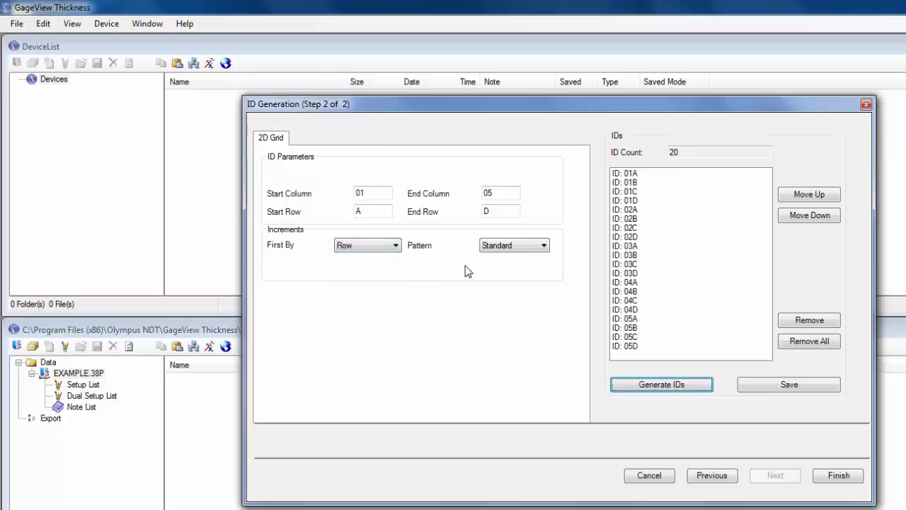
click(523, 246)
click(523, 267)
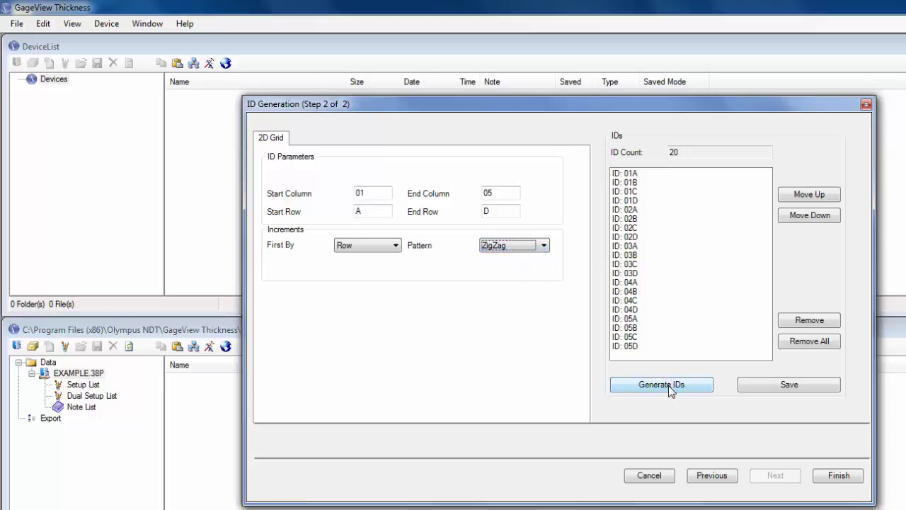
click(669, 389)
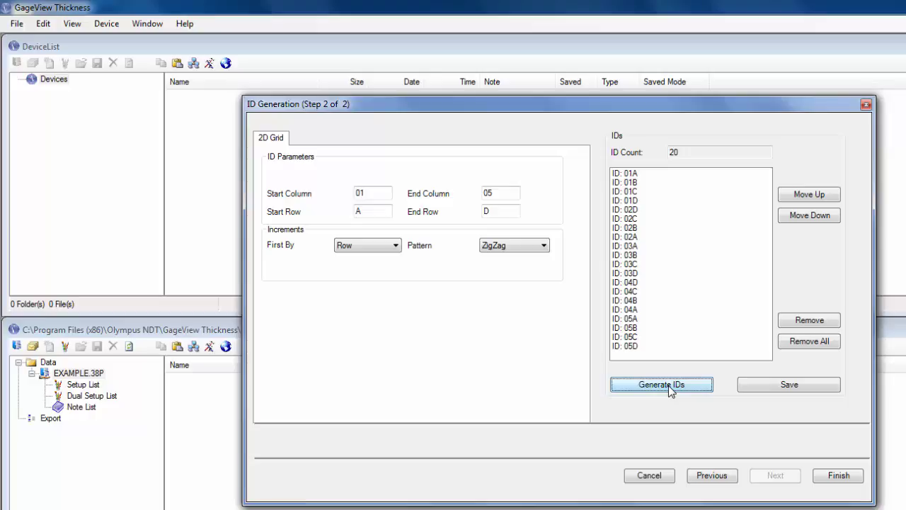
click(544, 249)
click(538, 258)
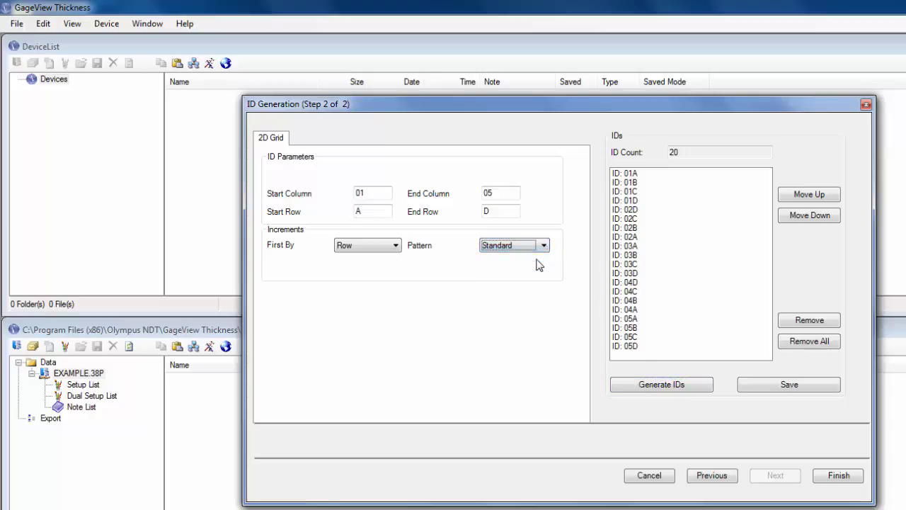
click(650, 389)
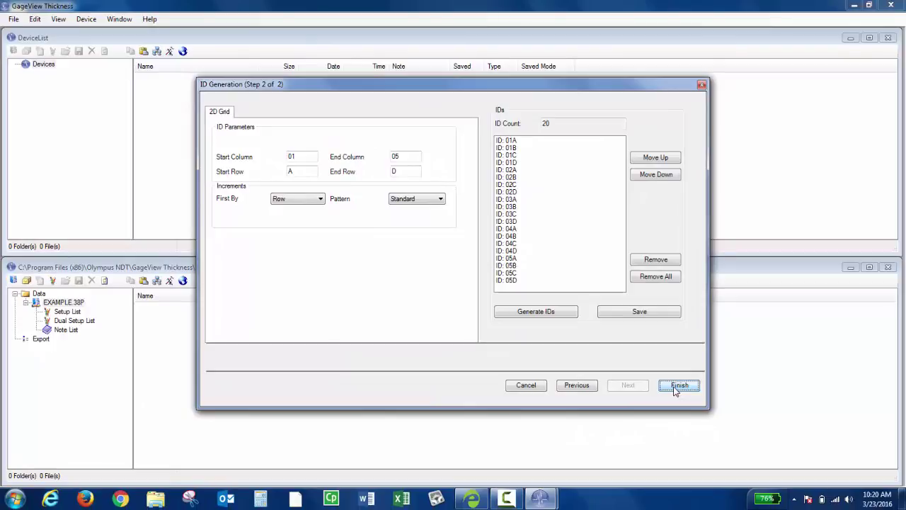
Finish the wizard and select the new TEST dataset under EXAMPLE.38P.
click(676, 388)
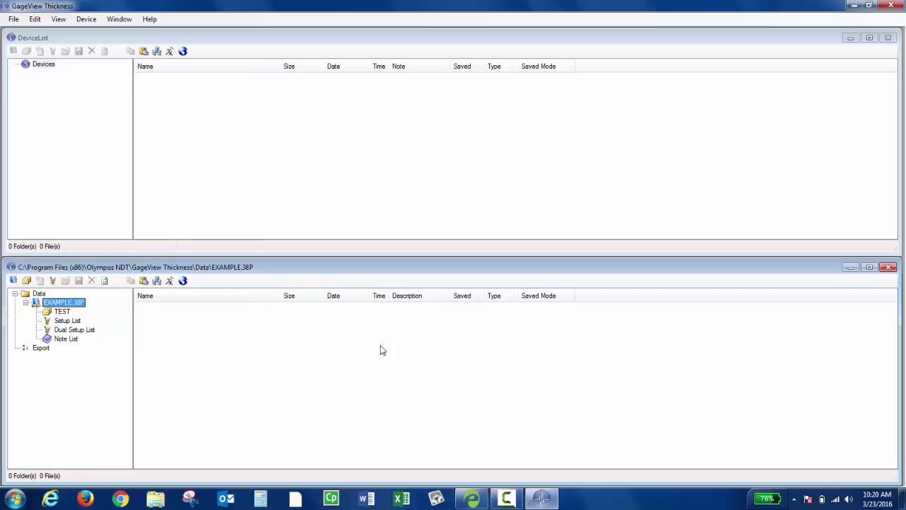
click(62, 311)
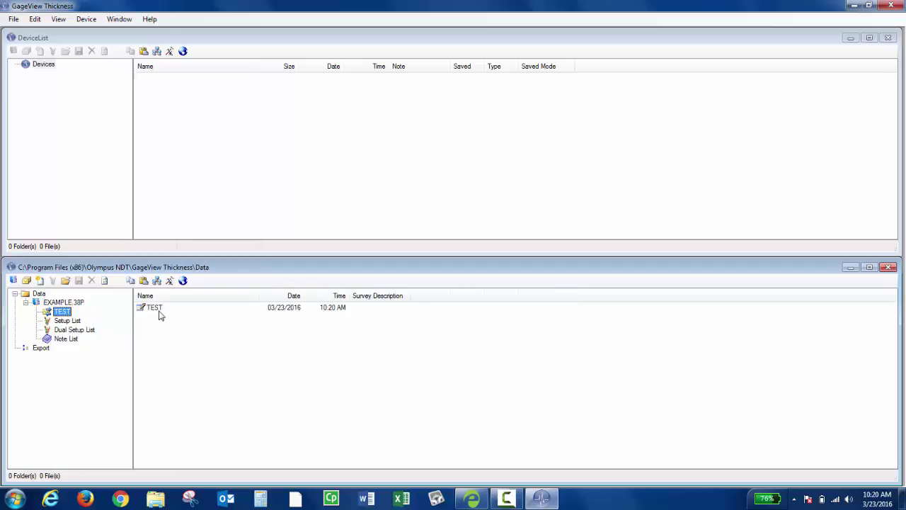